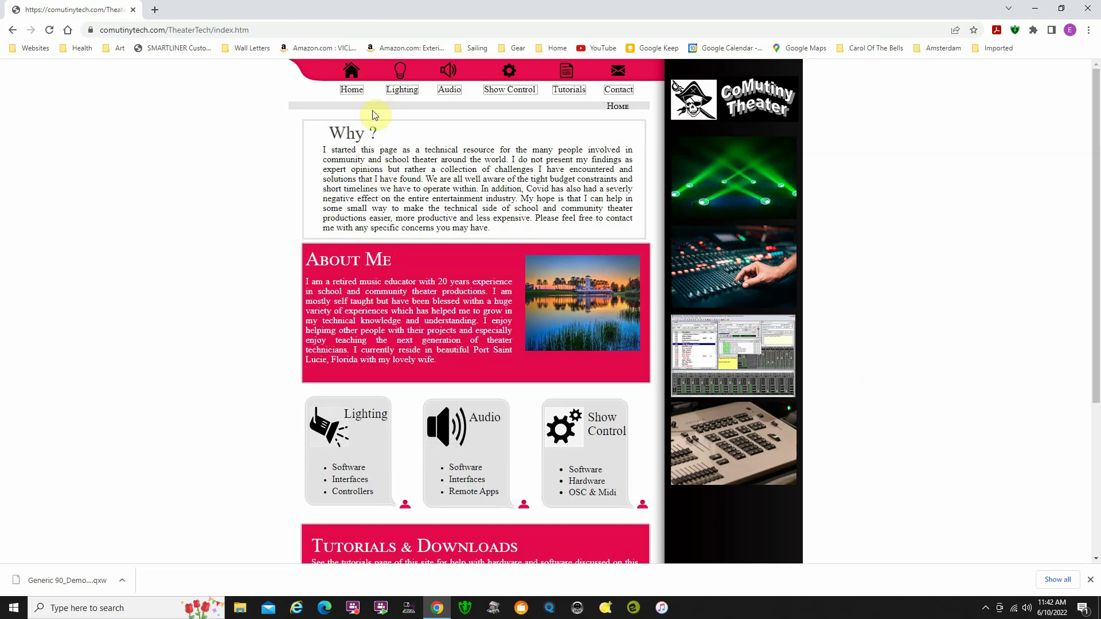
# From the Tutorials & Downloads page, save the 90 fader layout Generic 90_Demo.qxw to Downloads.
pyautogui.click(570, 92)
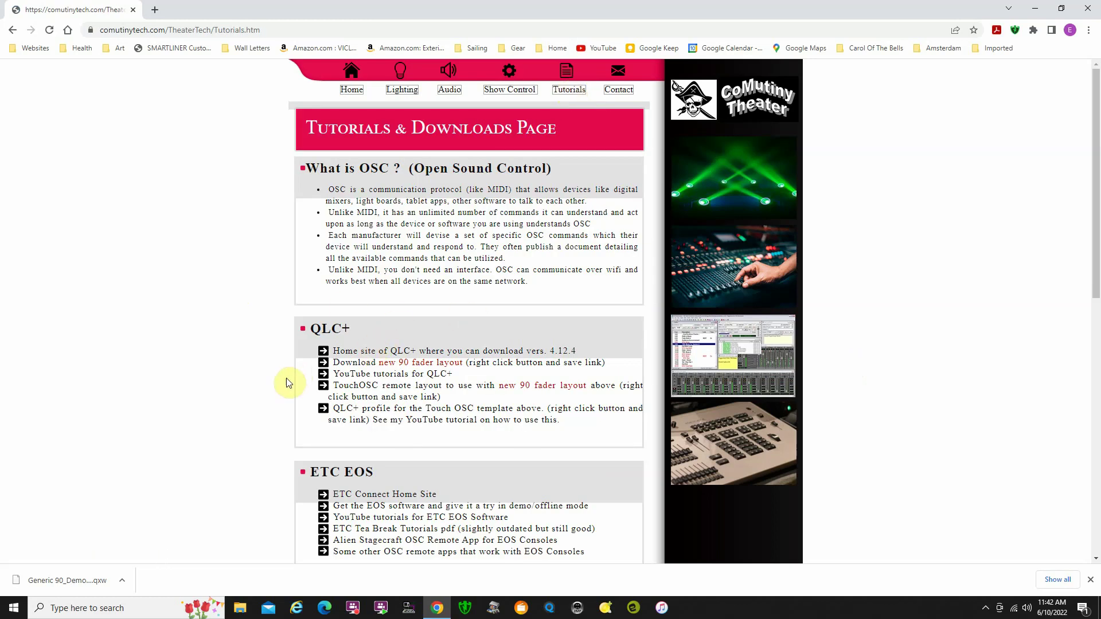
pyautogui.rightClick(323, 366)
pyautogui.click(370, 440)
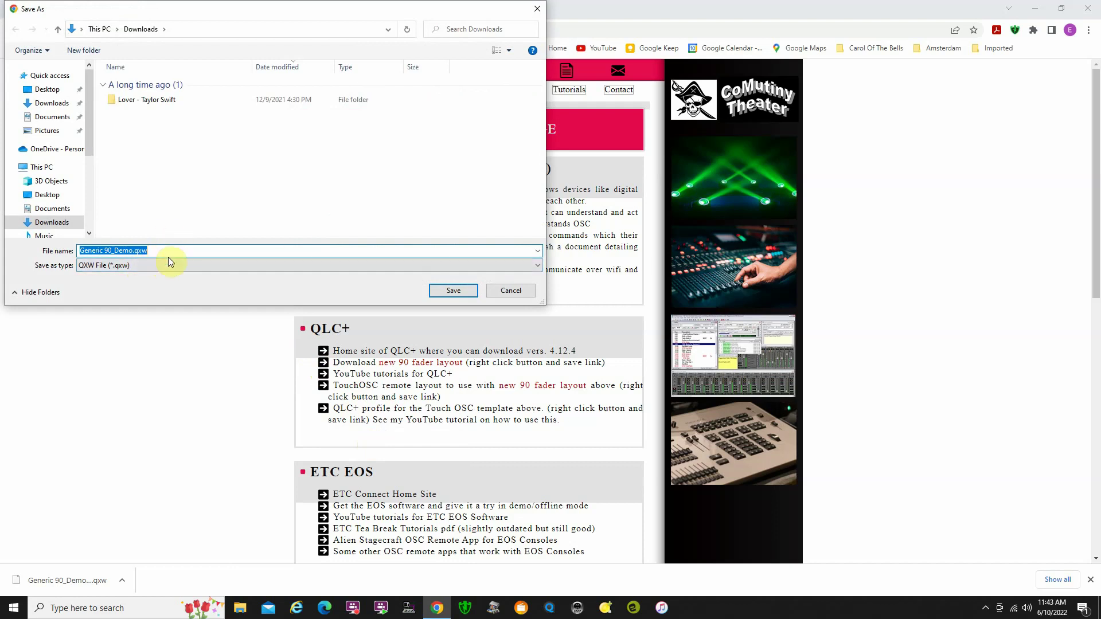
pyautogui.click(456, 293)
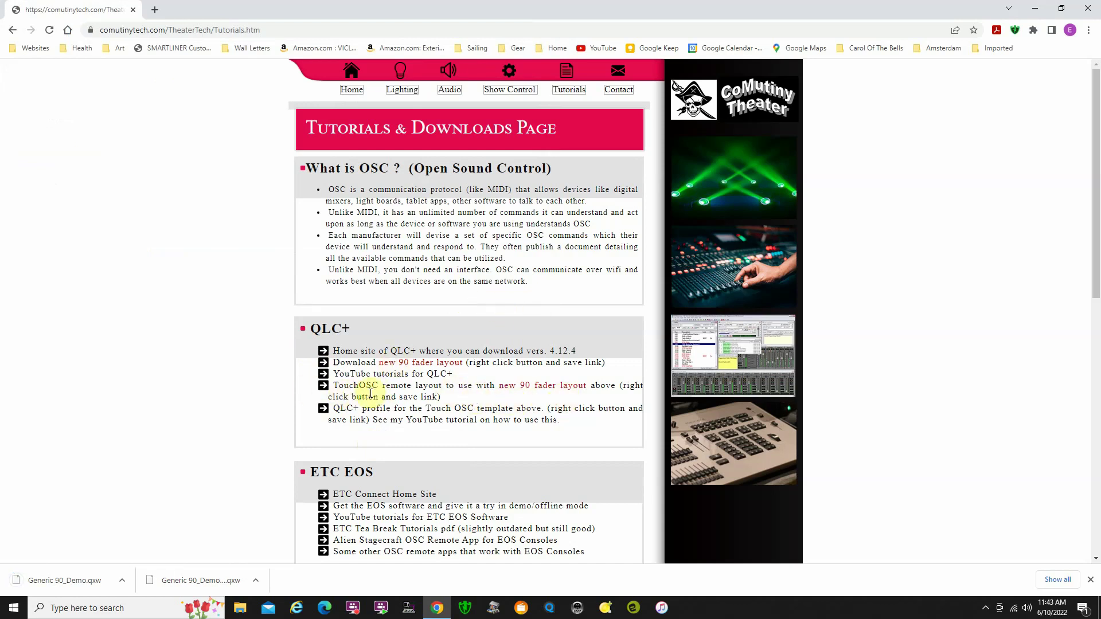
# Save the TouchOSC remote layout link as QLC 90 template.touchosc in Downloads.
pyautogui.rightClick(324, 389)
pyautogui.click(367, 462)
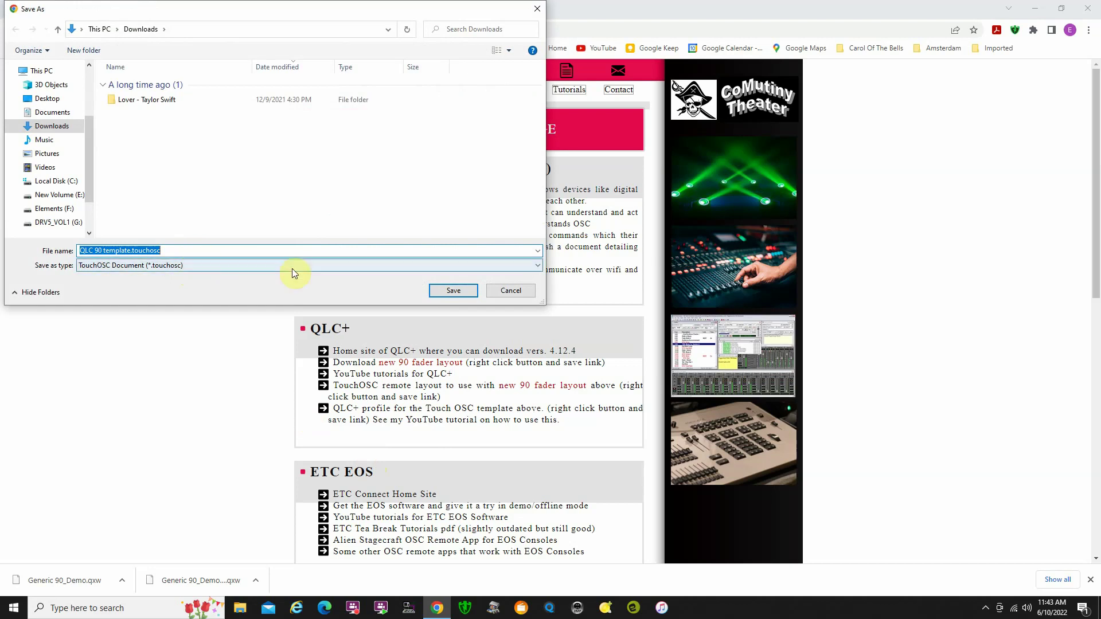
pyautogui.click(449, 291)
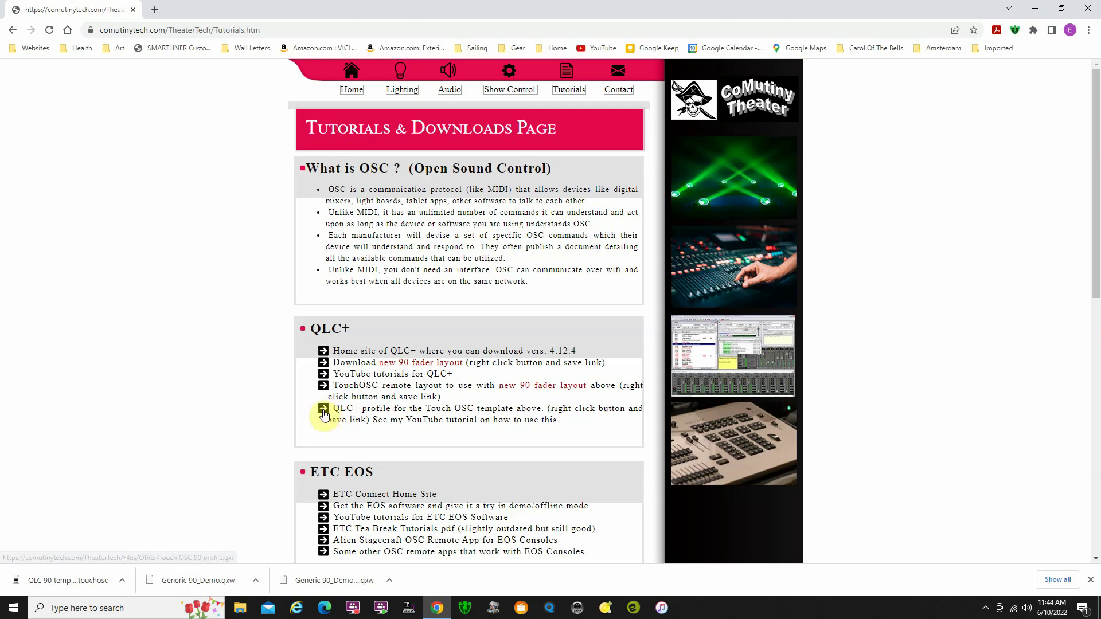
# Save the QLC+ profile link as Touch OSC 90 profile.qxi in Downloads.
pyautogui.rightClick(324, 412)
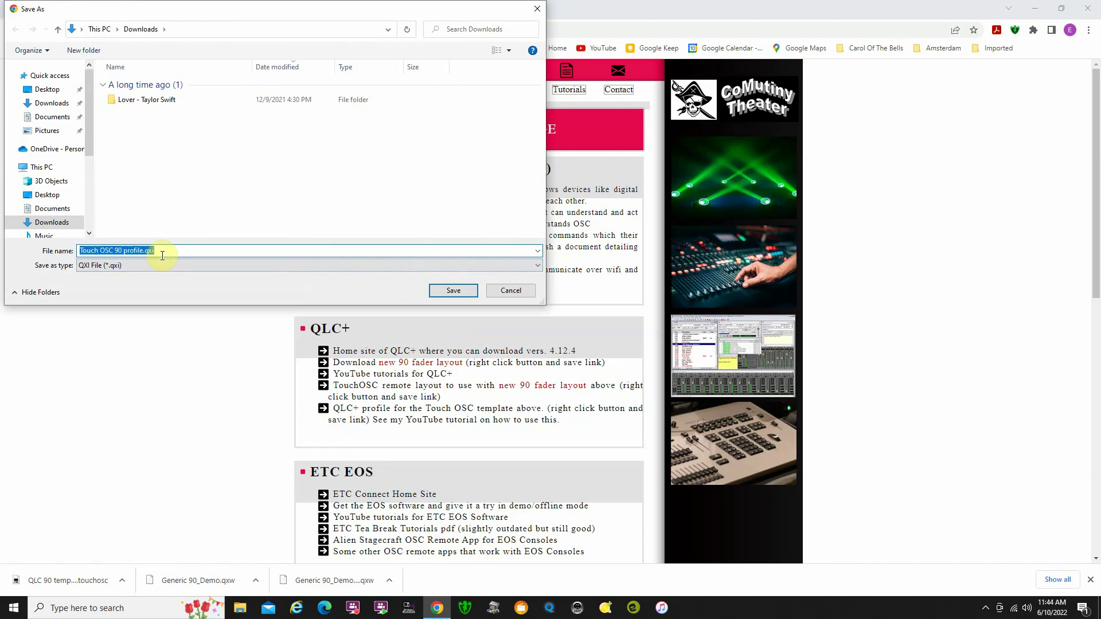
pyautogui.click(454, 290)
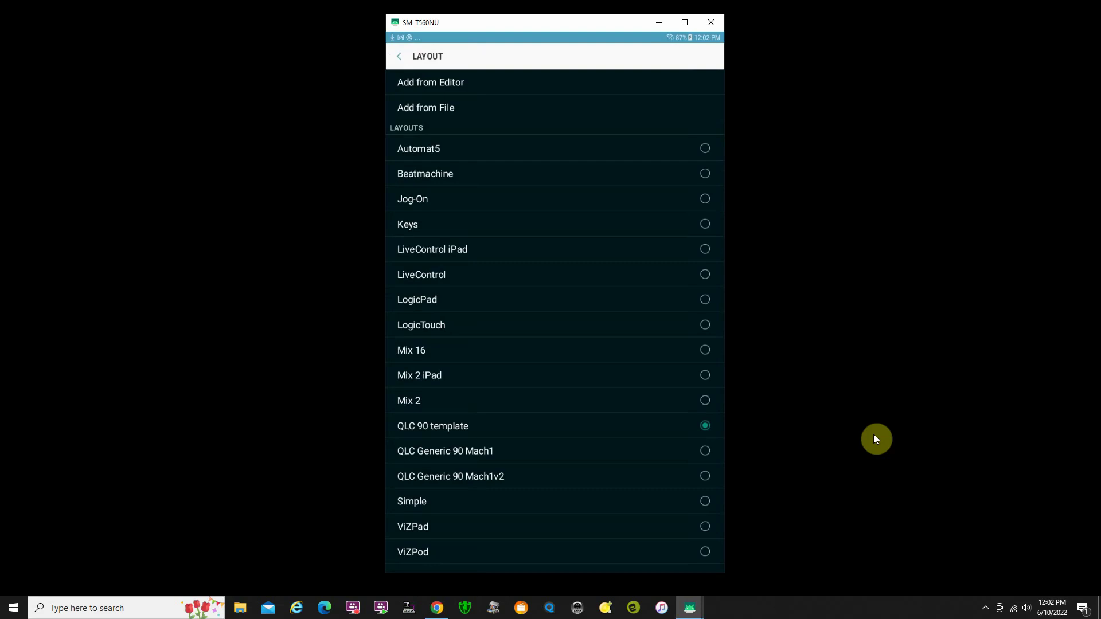
# Return to TouchOSC settings with the QLC 90 template selected.
pyautogui.click(675, 431)
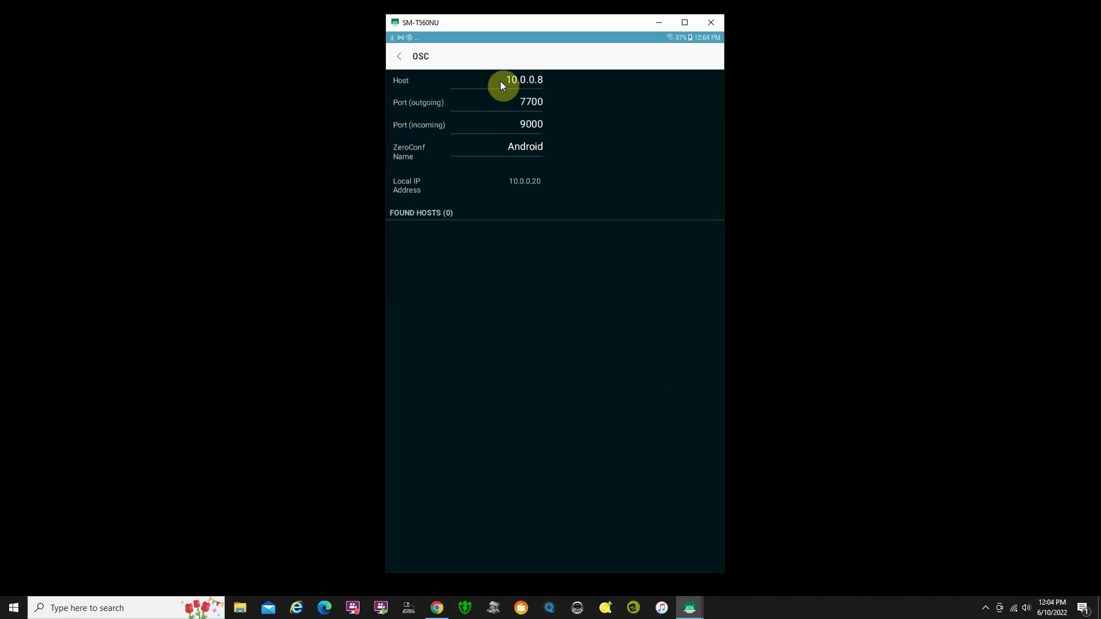
# Back out of the OSC settings and settings list to show the QLC 90 template faders.
pyautogui.rightClick(528, 200)
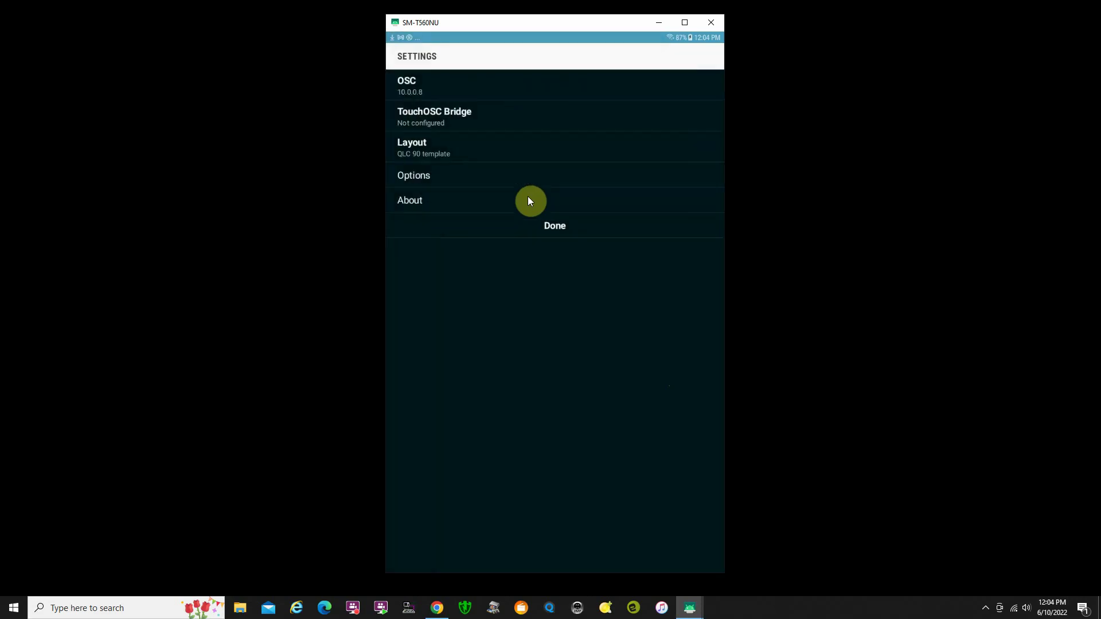
pyautogui.rightClick(528, 200)
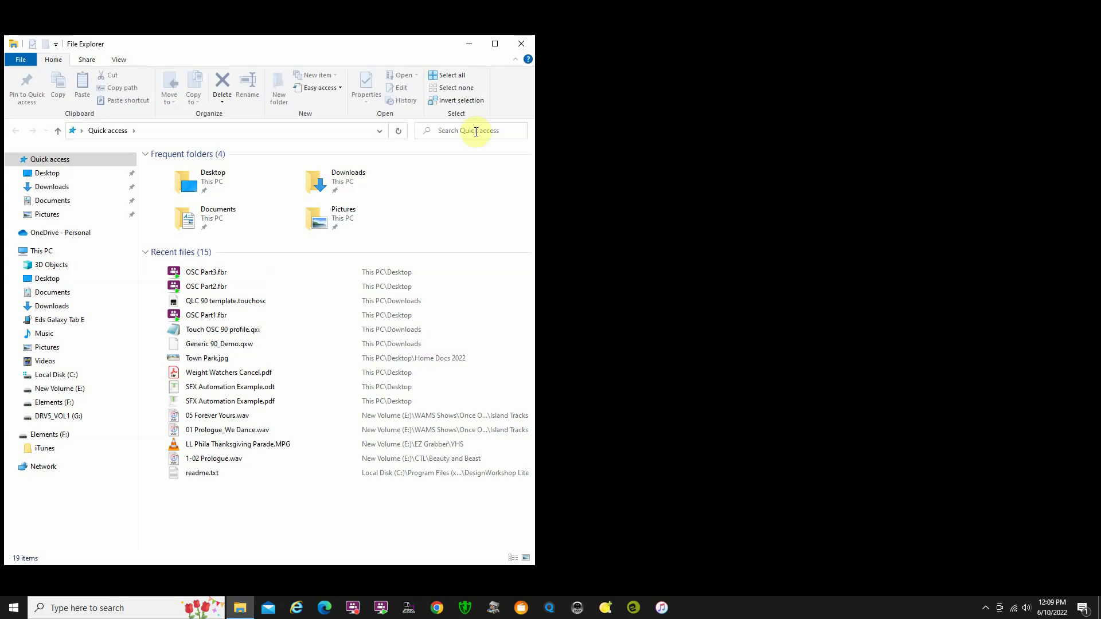
pyautogui.moveTo(388, 48); pyautogui.dragTo(924, 35)
pyautogui.click(602, 173)
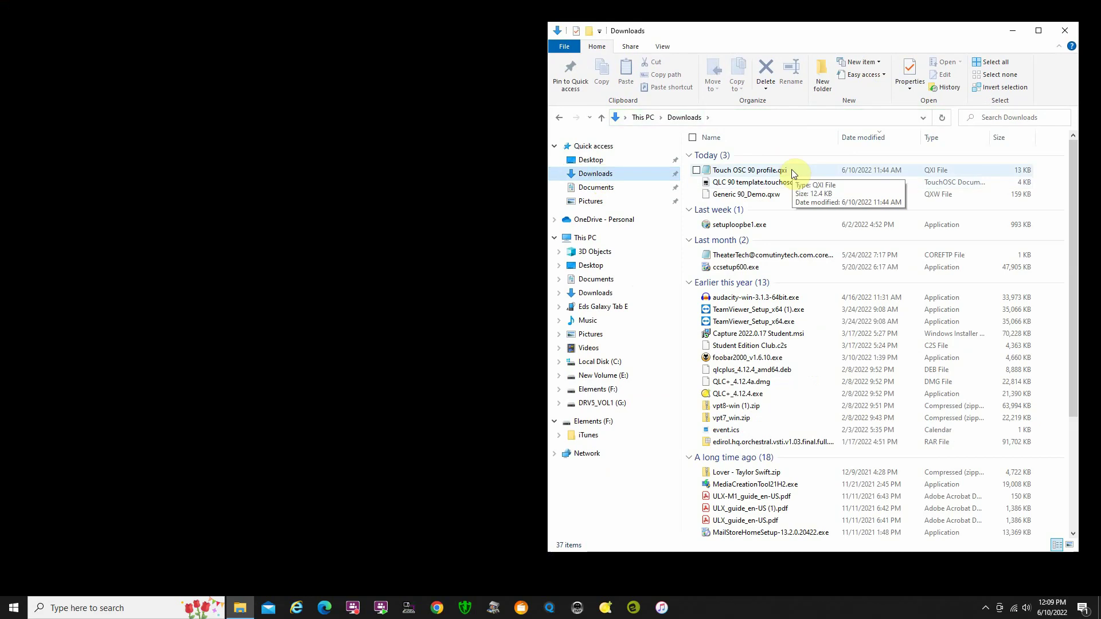
pyautogui.moveTo(812, 35); pyautogui.dragTo(815, 39)
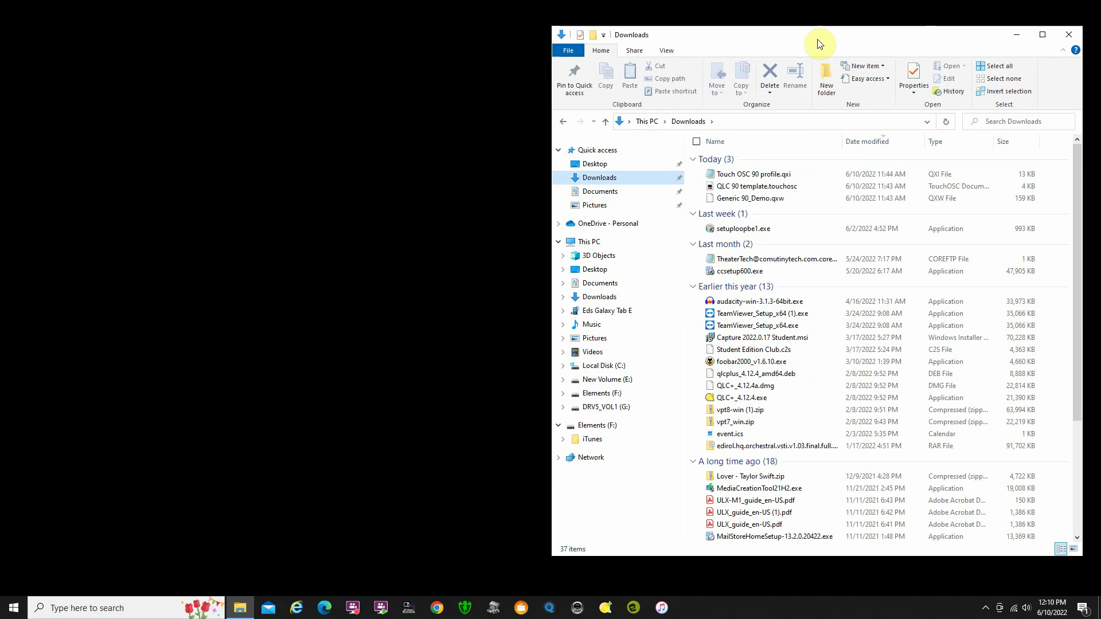
# Open a second File Explorer window alongside the Downloads window.
pyautogui.press('super')
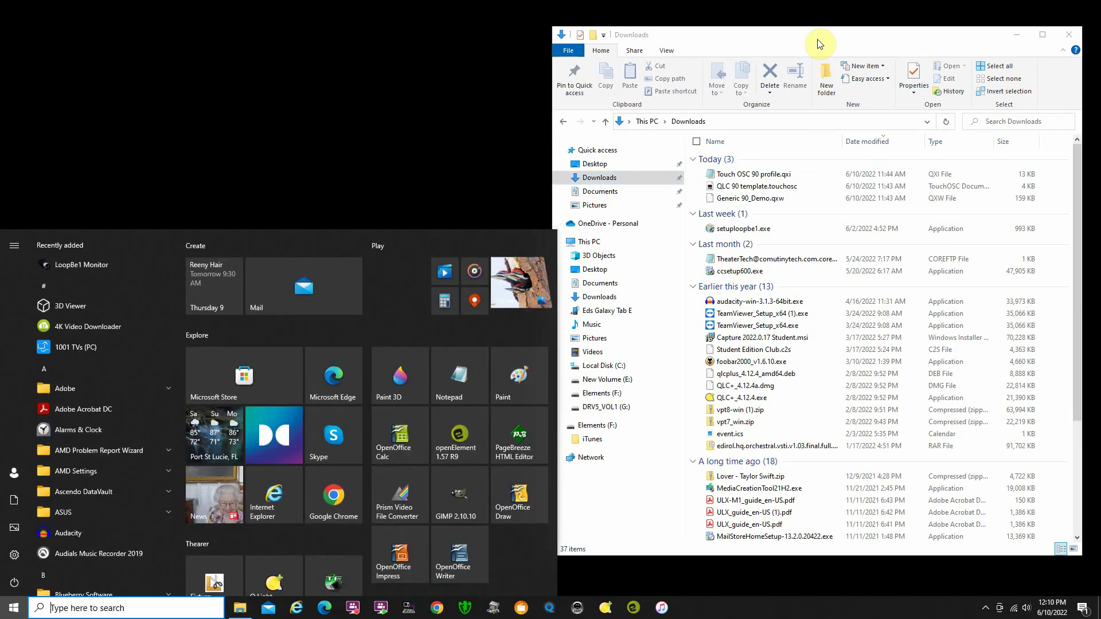
pyautogui.press('super+e')
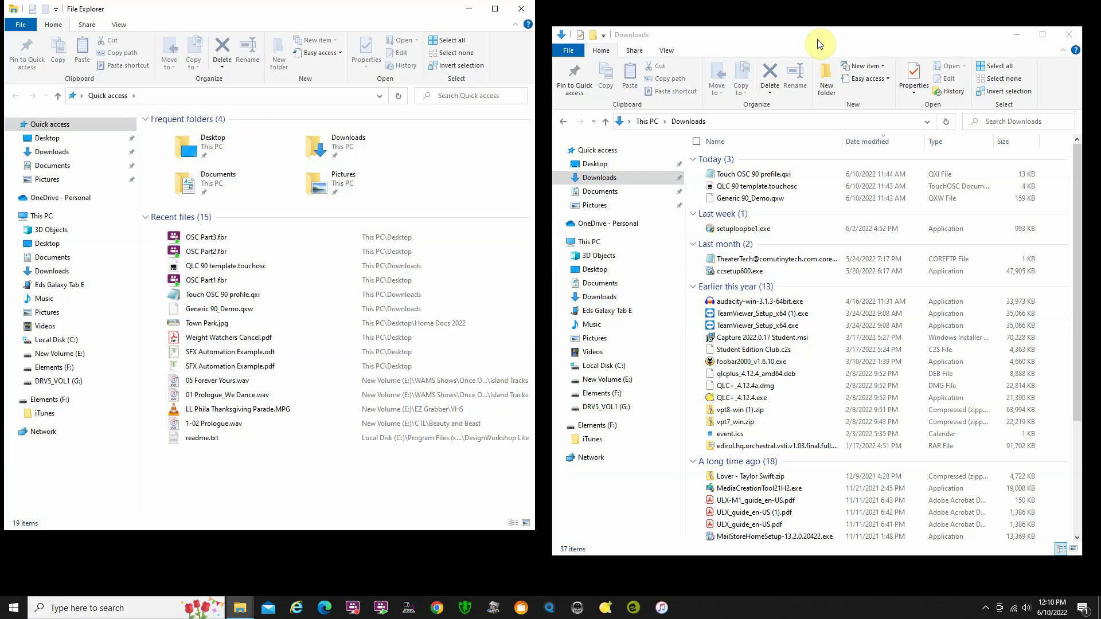
pyautogui.moveTo(418, 15); pyautogui.dragTo(425, 42)
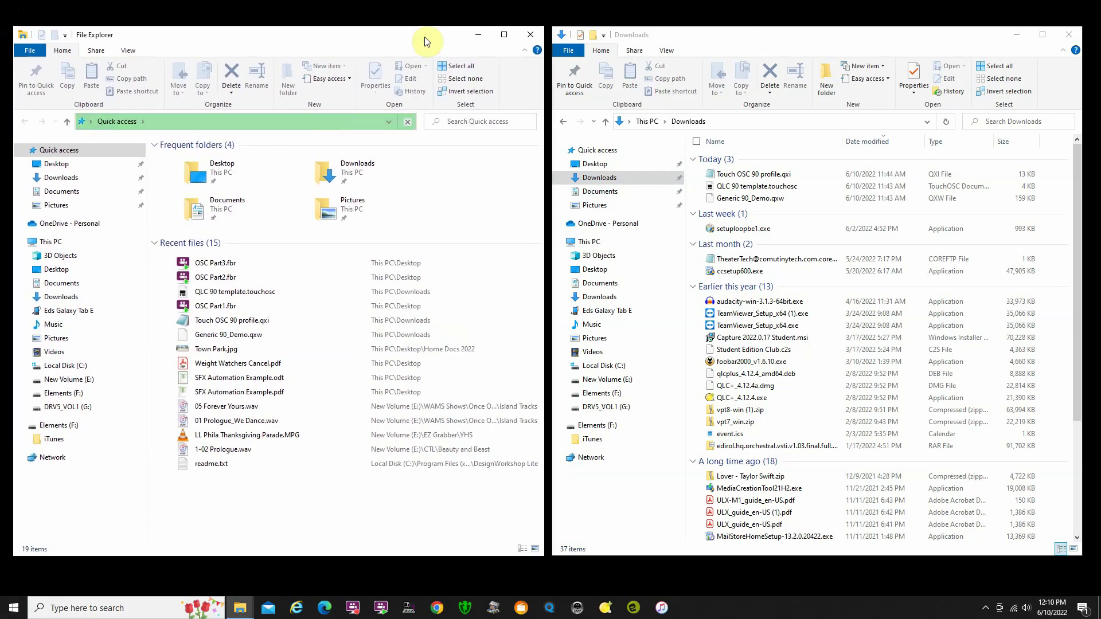
# Move Touch OSC 90 profile.qxi into C:\Users\<user>\QLC+\InputProfiles, replacing the existing file.
pyautogui.click(64, 368)
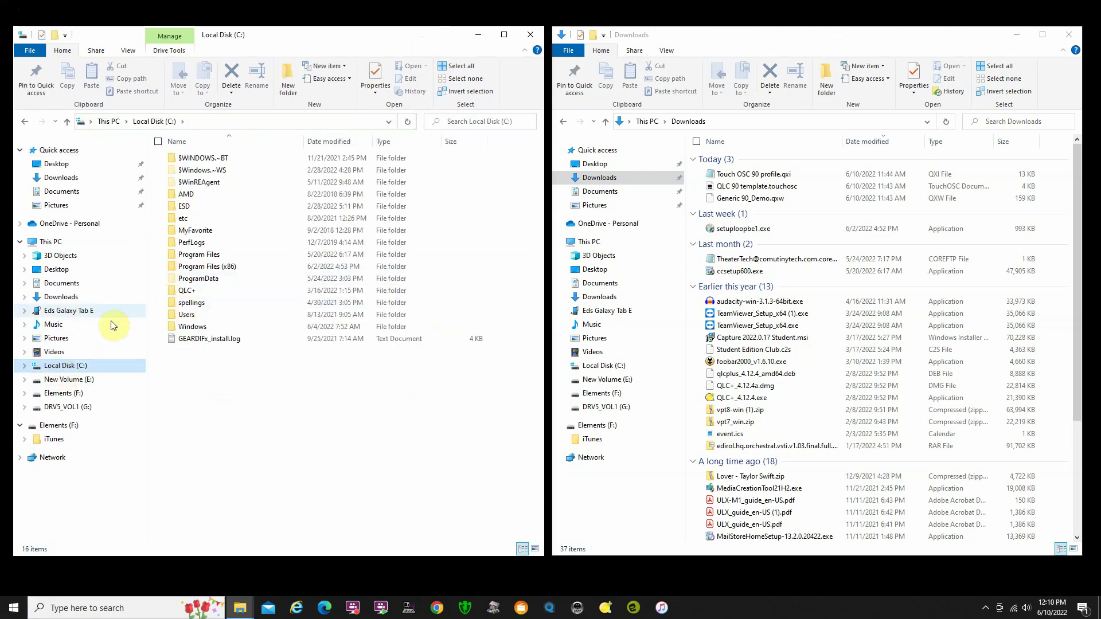
pyautogui.doubleClick(193, 319)
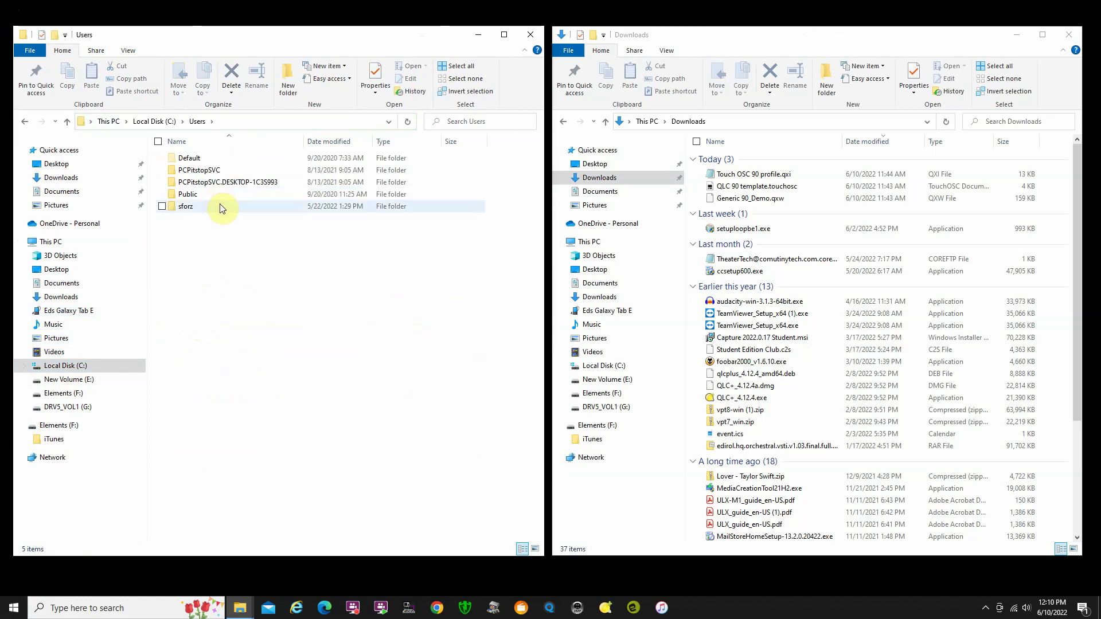
pyautogui.doubleClick(202, 212)
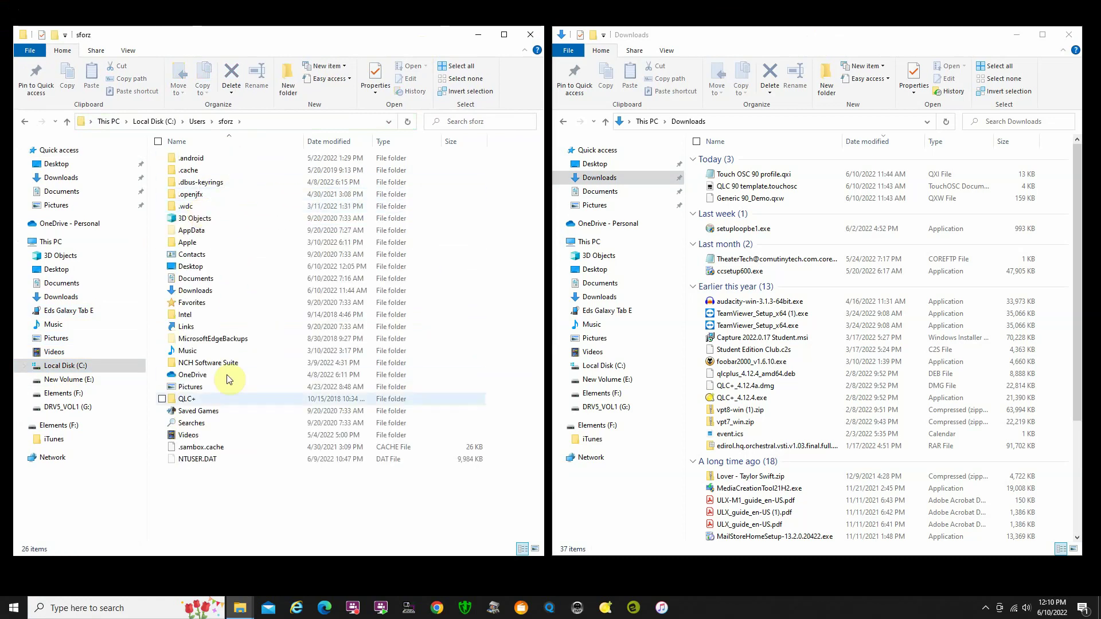
pyautogui.doubleClick(228, 402)
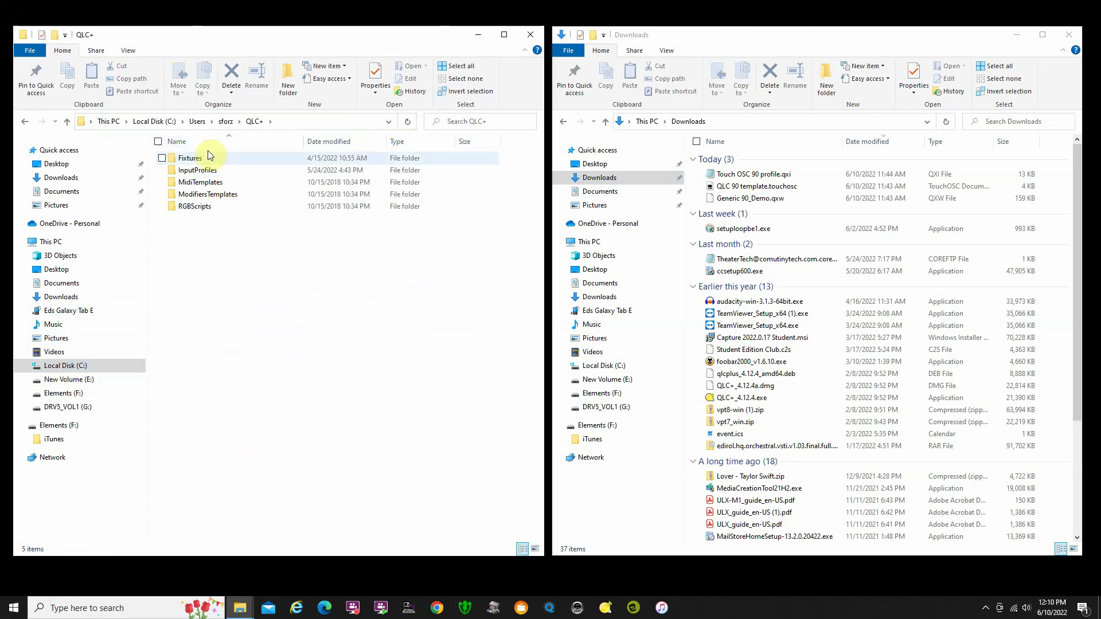
pyautogui.doubleClick(238, 171)
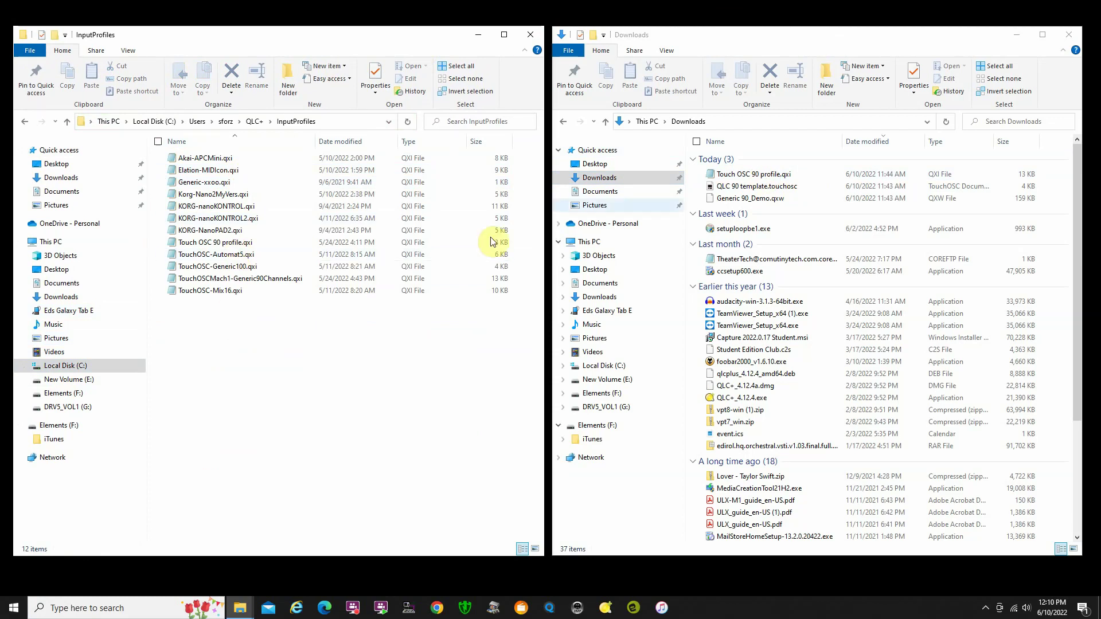
pyautogui.moveTo(721, 178); pyautogui.dragTo(277, 369)
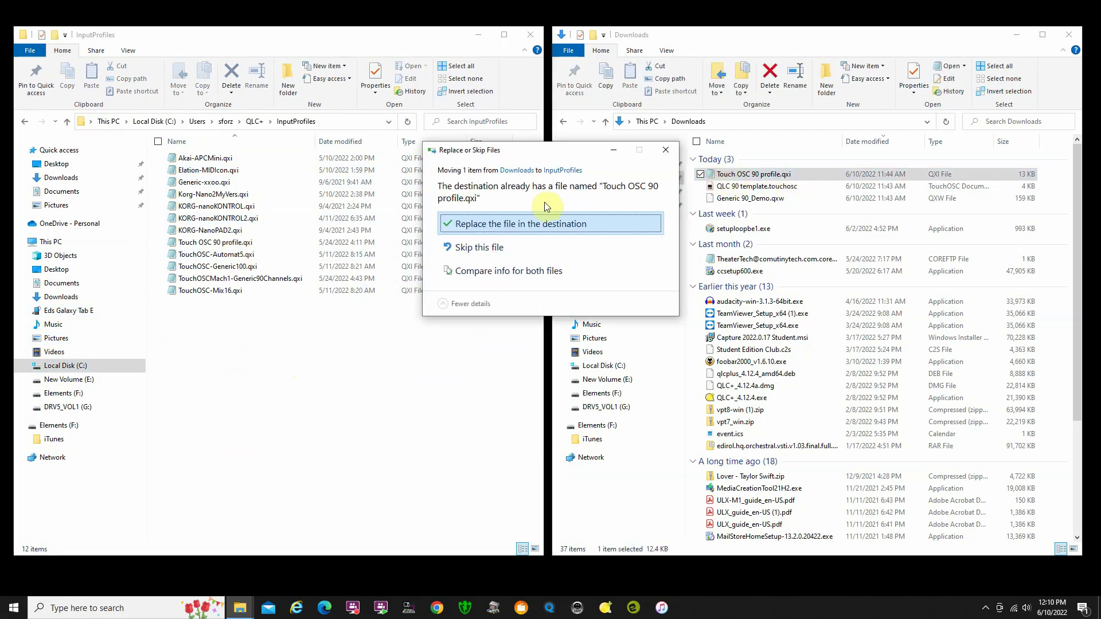
pyautogui.click(514, 226)
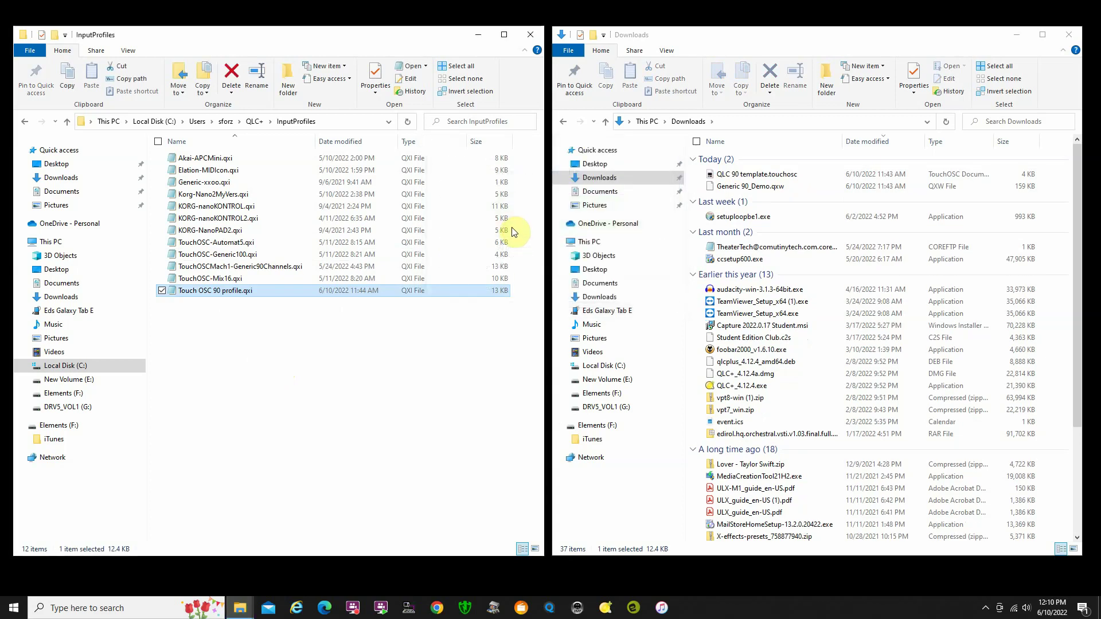
# Close both Explorer windows and open Generic 90_Demo.qxw from Downloads in QLC+.
pyautogui.click(530, 34)
pyautogui.click(1069, 35)
pyautogui.click(607, 609)
pyautogui.click(35, 21)
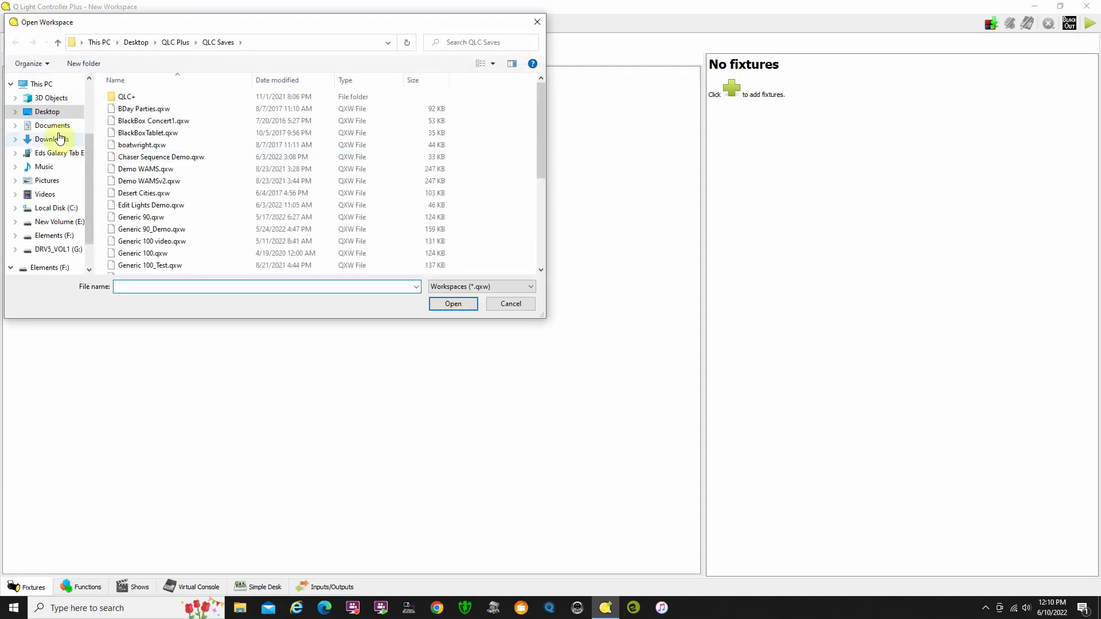
pyautogui.click(52, 139)
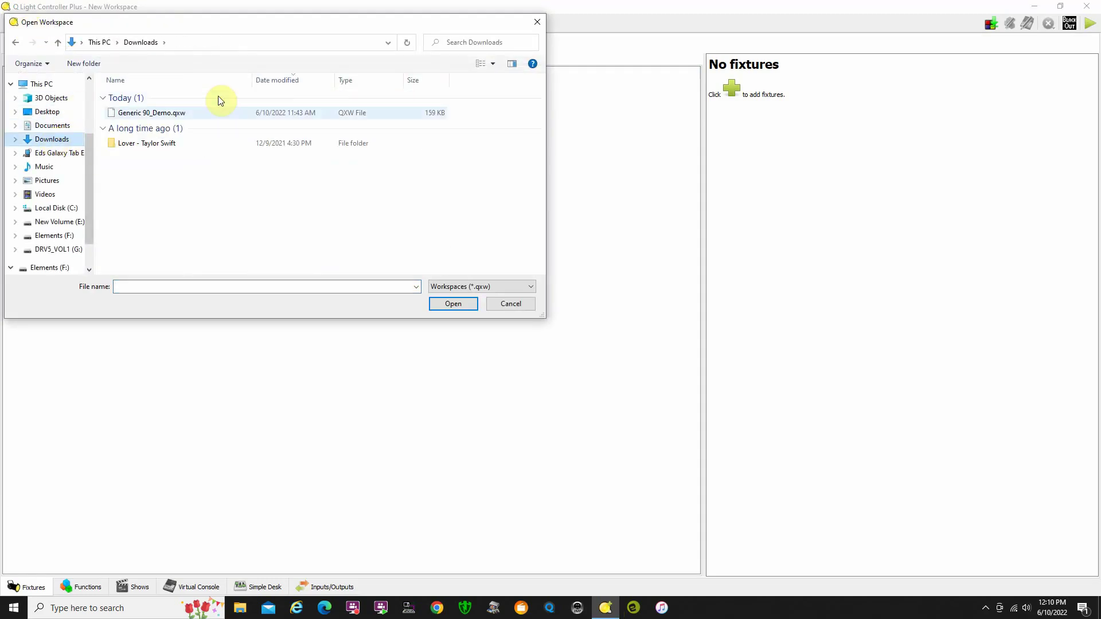
pyautogui.click(185, 112)
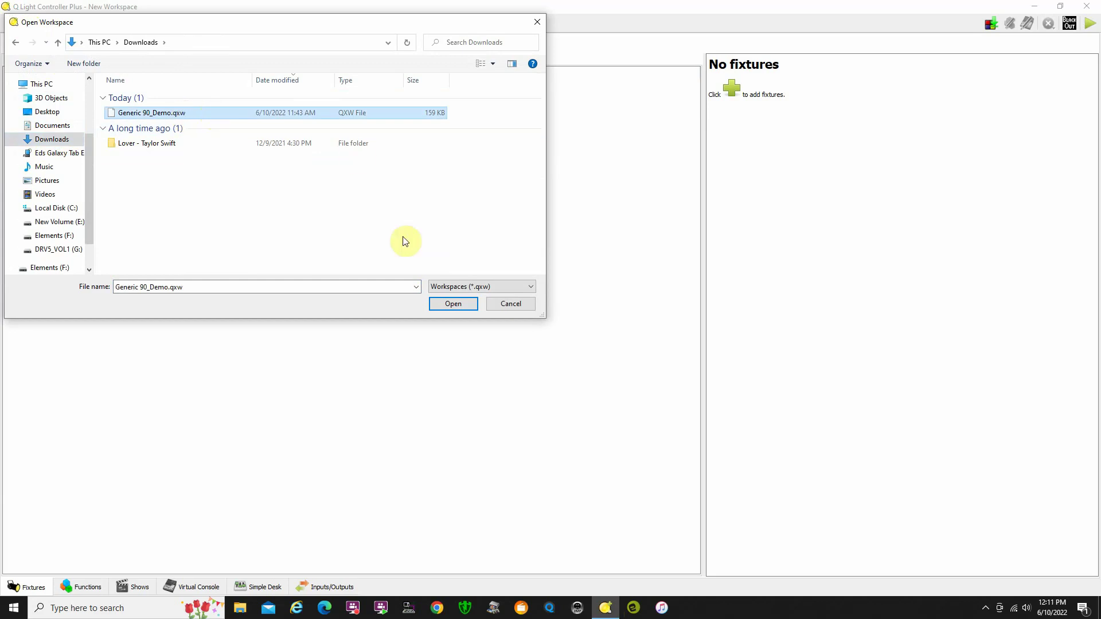
pyautogui.click(454, 304)
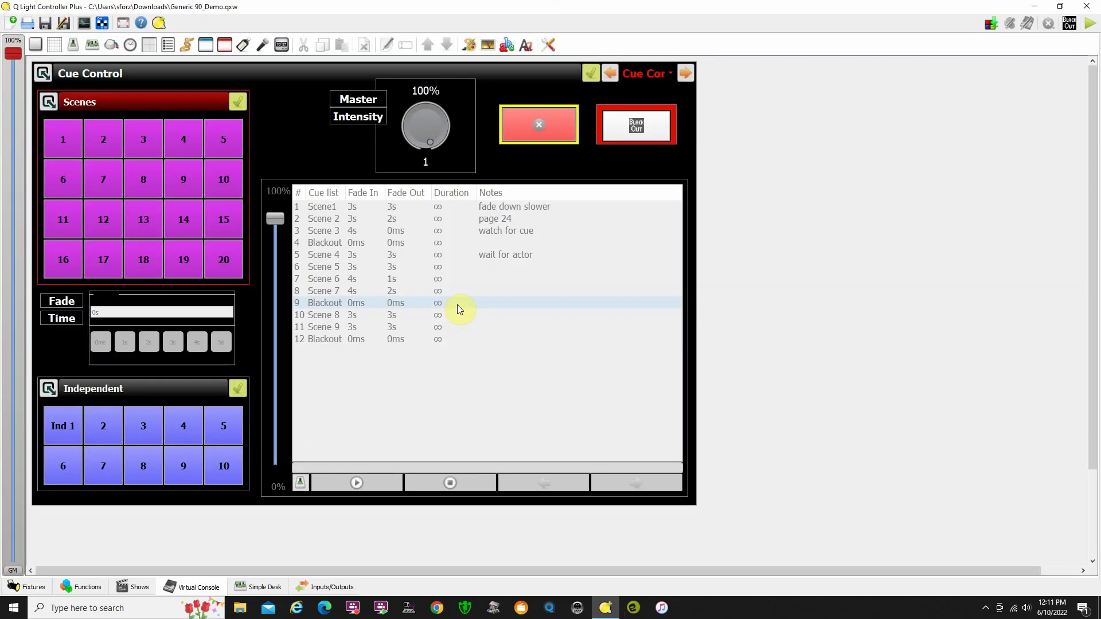
pyautogui.click(609, 73)
pyautogui.click(609, 74)
pyautogui.click(609, 73)
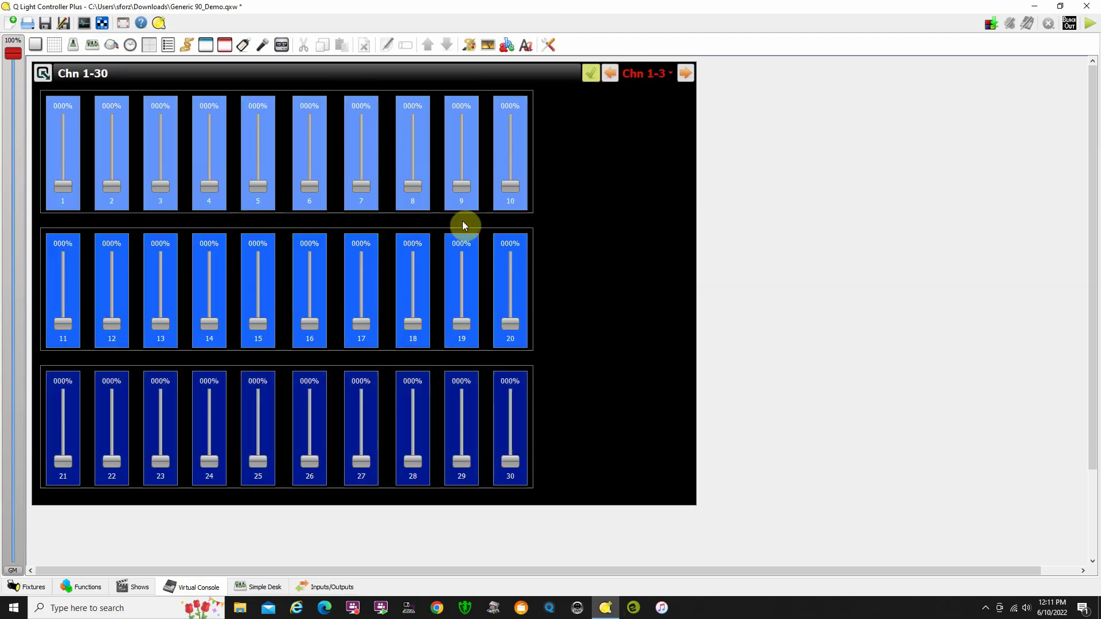
pyautogui.click(686, 74)
pyautogui.click(686, 74)
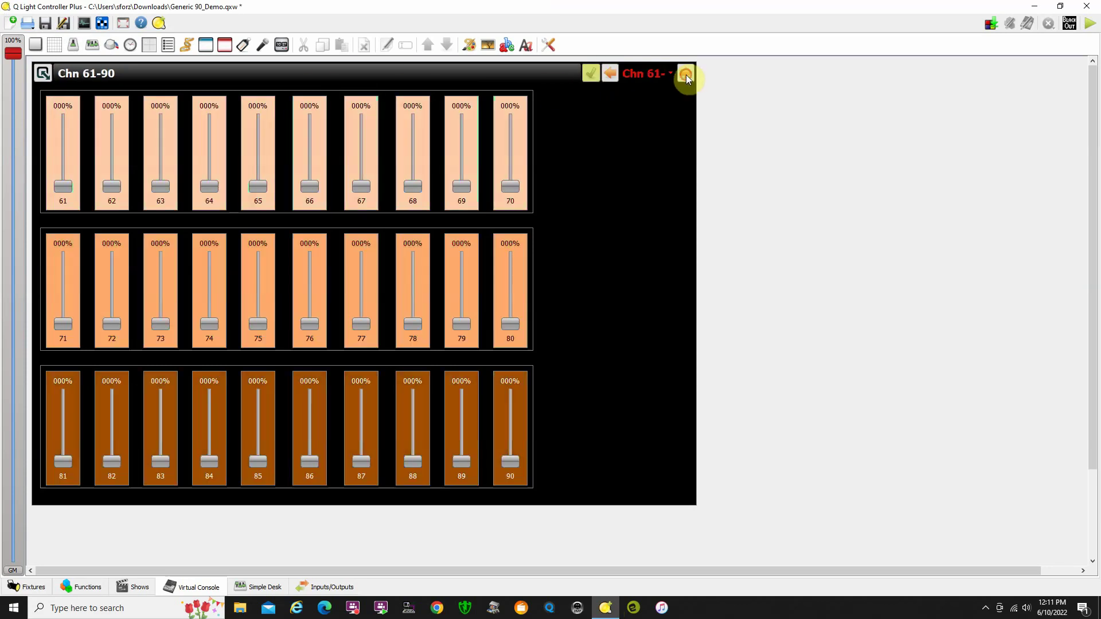
pyautogui.click(686, 75)
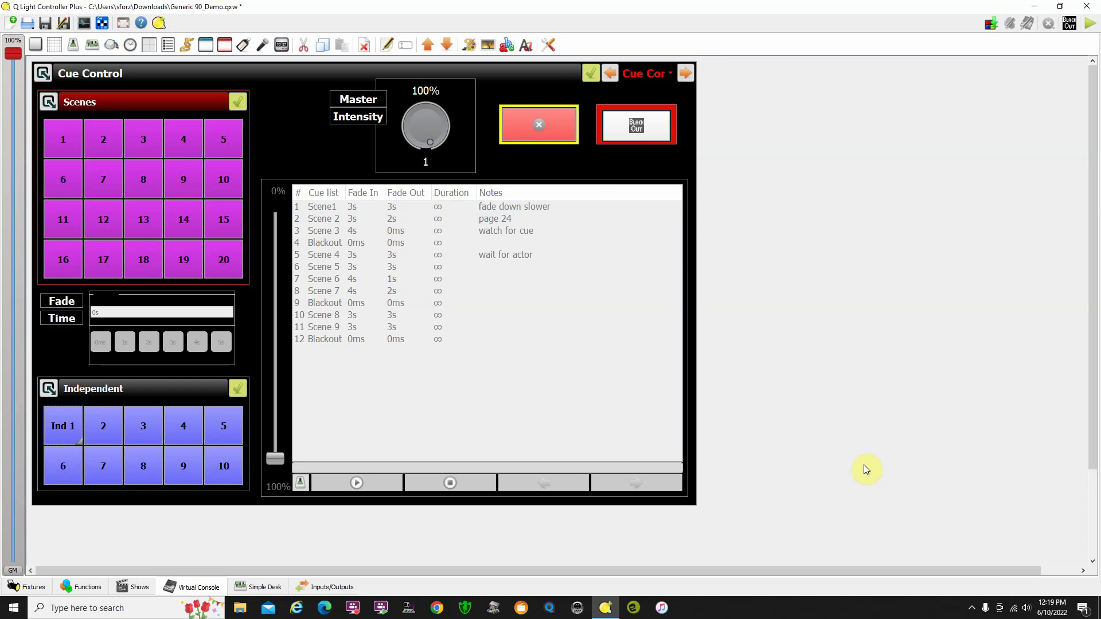
# Go to Inputs/Outputs and show the OSC 10.0.0.8 plugin's status details.
pyautogui.click(329, 587)
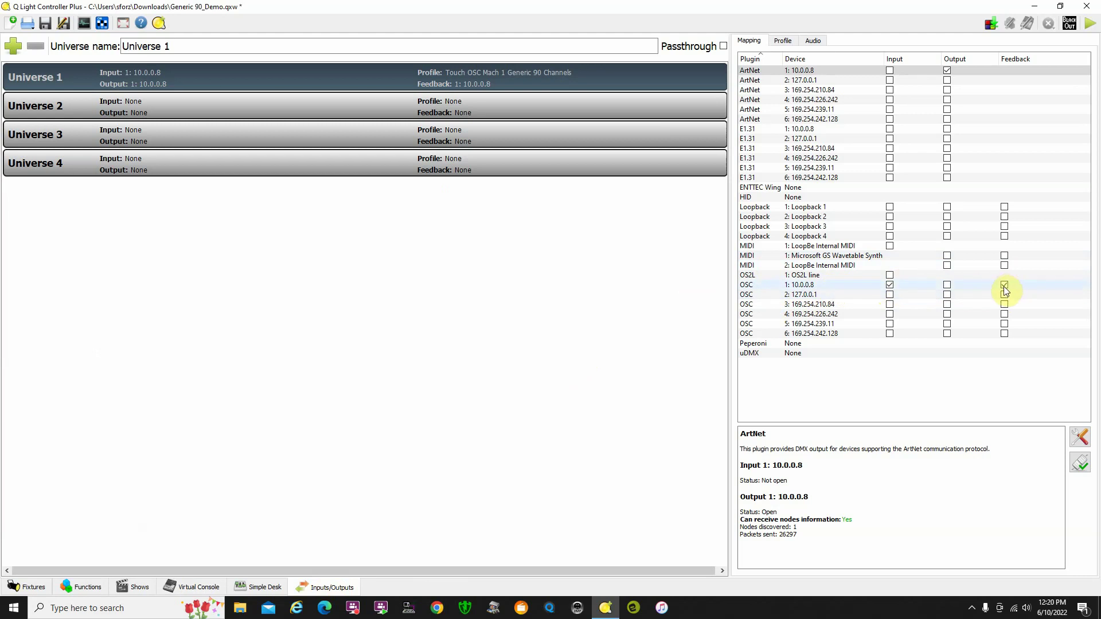
pyautogui.click(842, 285)
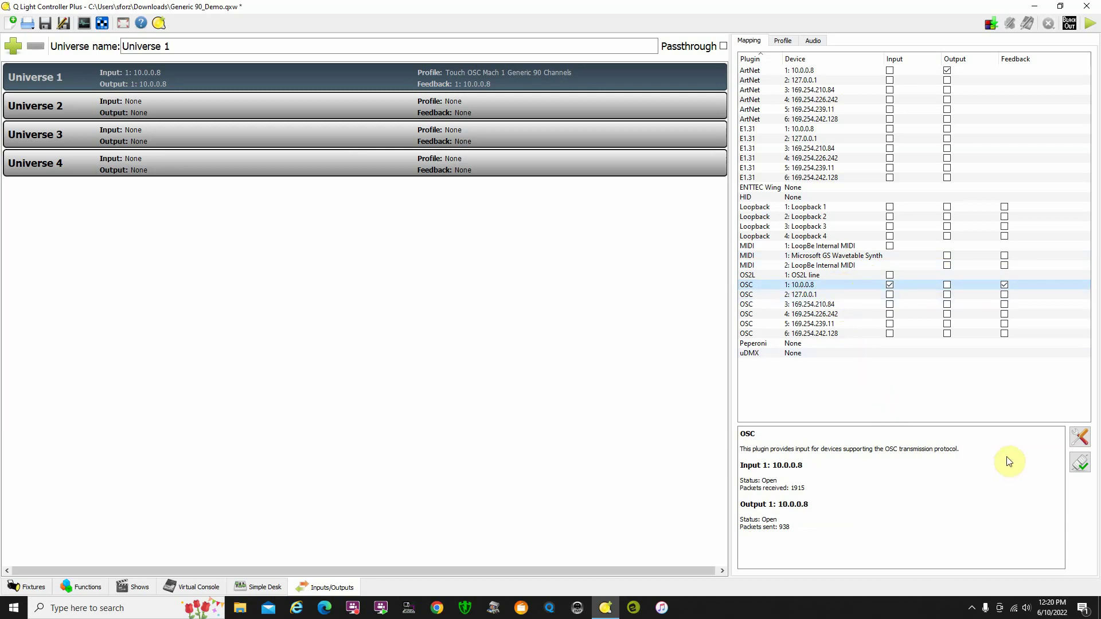
pyautogui.click(1080, 438)
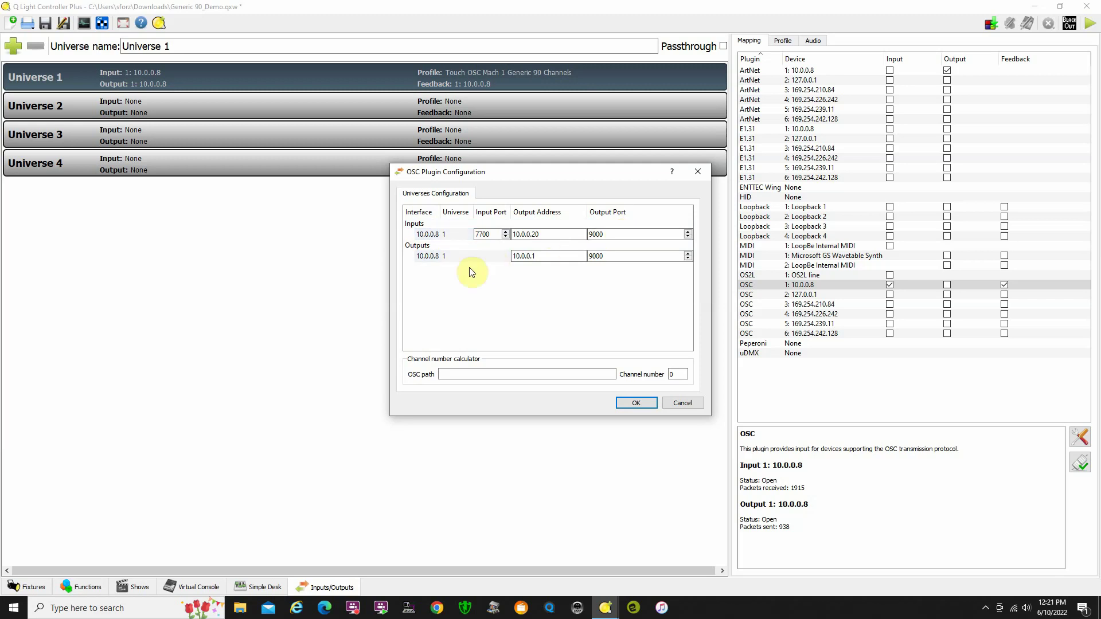
pyautogui.click(641, 403)
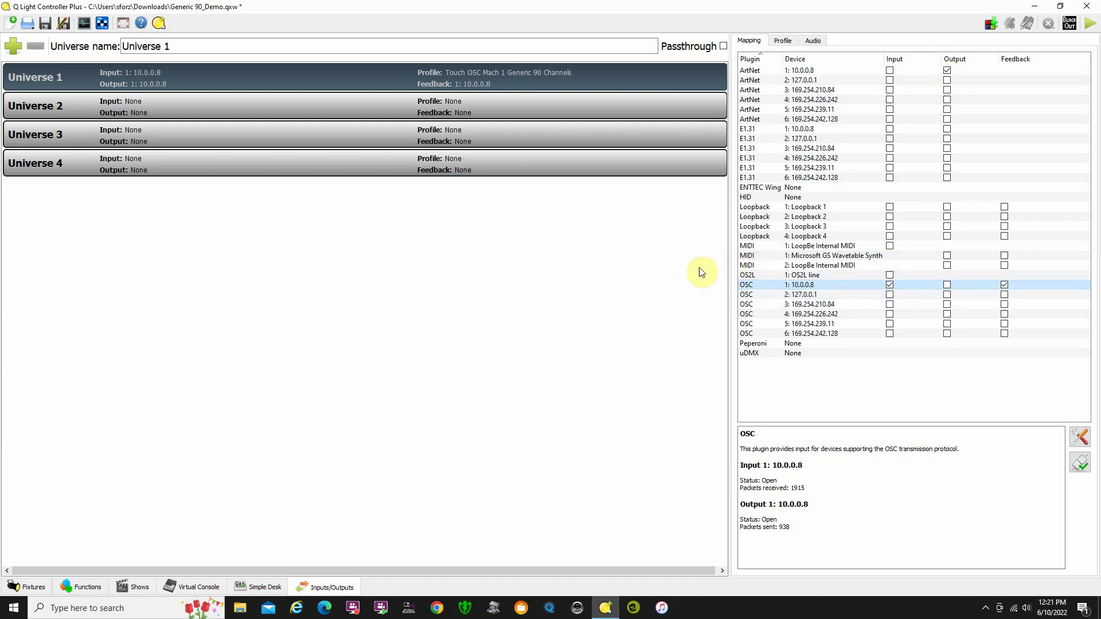
# On the Profile tab, reset Universe 1 to None, then reassign Touch OSC Mach 1 Generic 90 Channels.
pyautogui.click(785, 43)
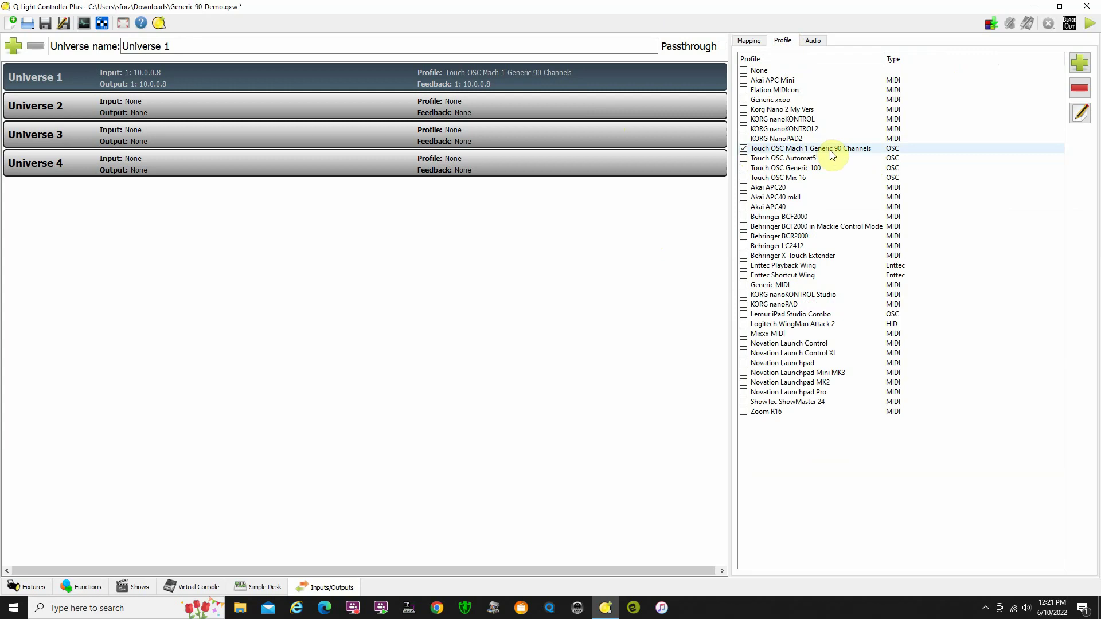
pyautogui.click(745, 71)
pyautogui.click(744, 150)
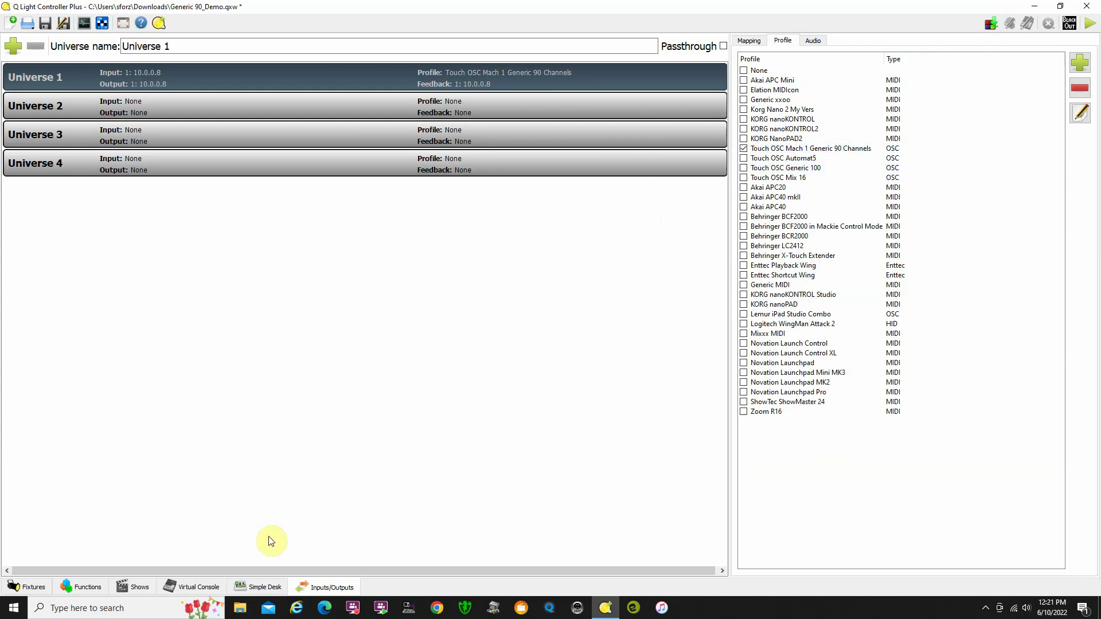
# Switch to the Virtual Console to show the Cue Control frame.
pyautogui.click(198, 587)
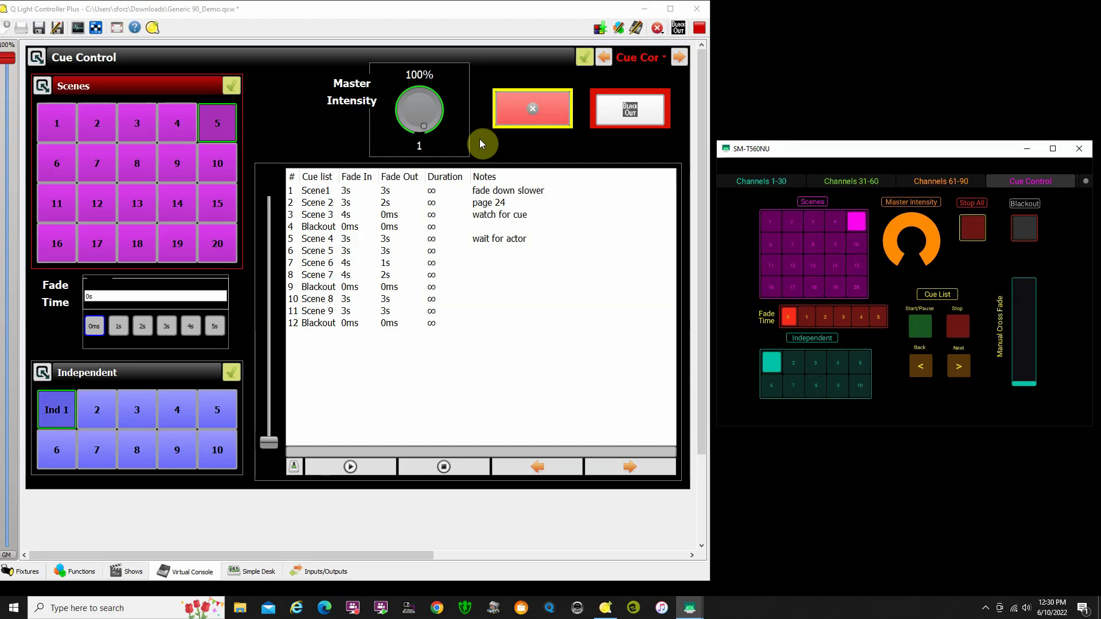
# Turn Independent 1 off and activate scene 9 in place of scene 5.
pyautogui.click(57, 411)
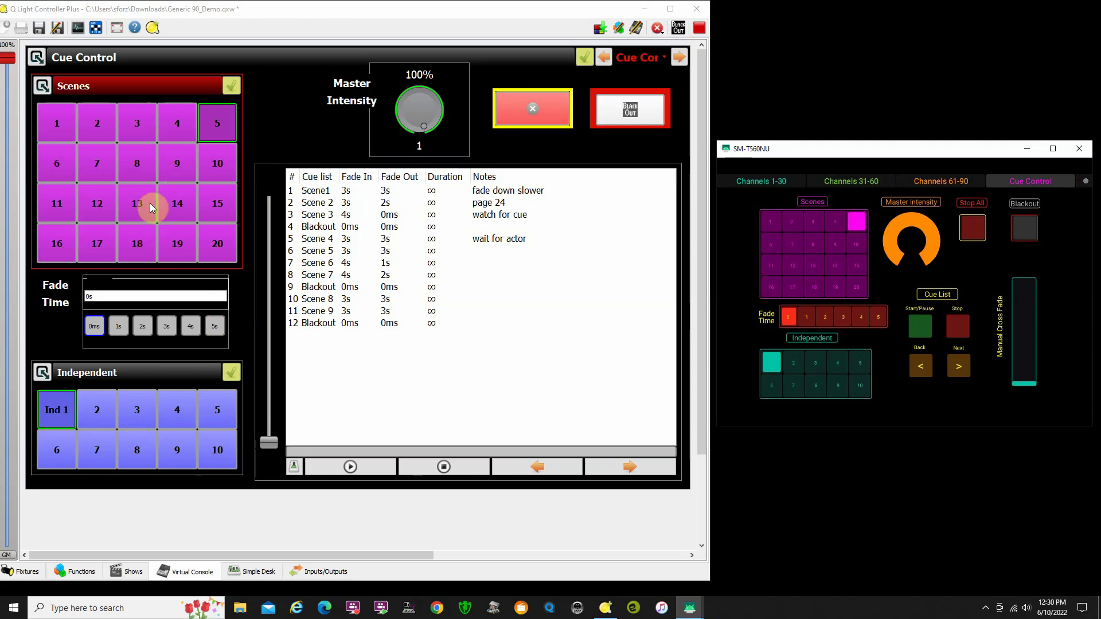
pyautogui.click(184, 179)
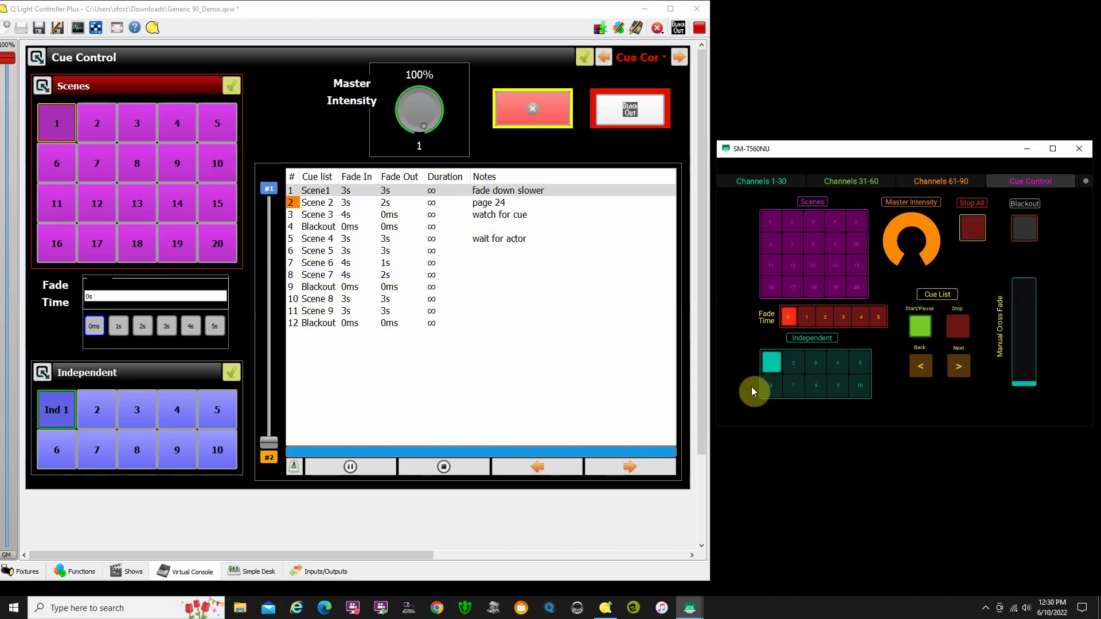
# Advance the cue list through Scene 2, Scene 3 and Blackout to Scene 4.
pyautogui.click(958, 387)
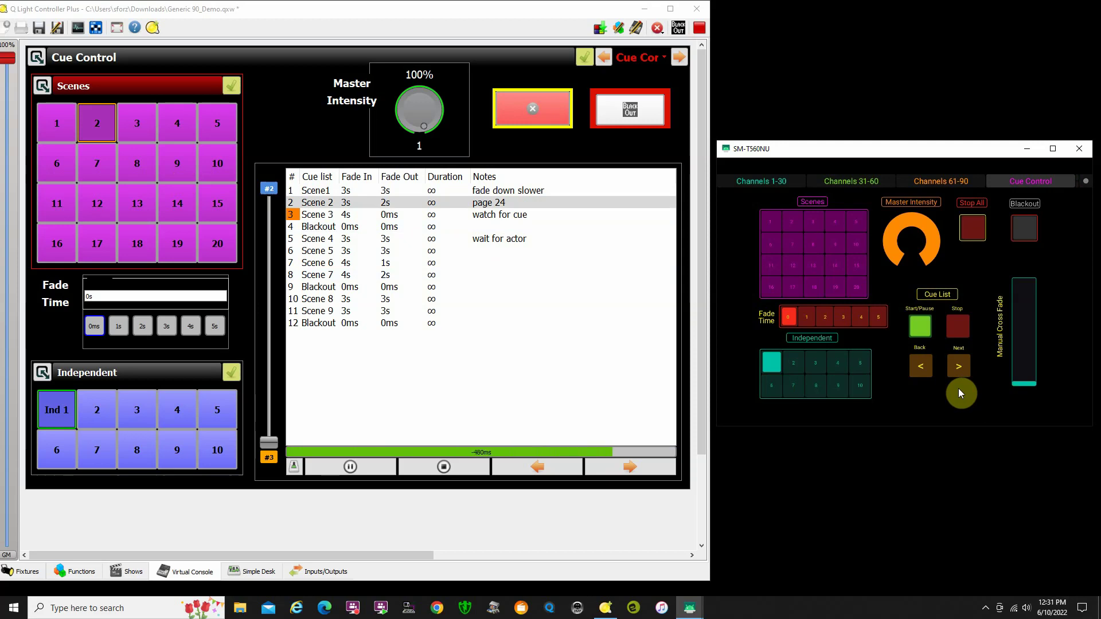
pyautogui.click(958, 388)
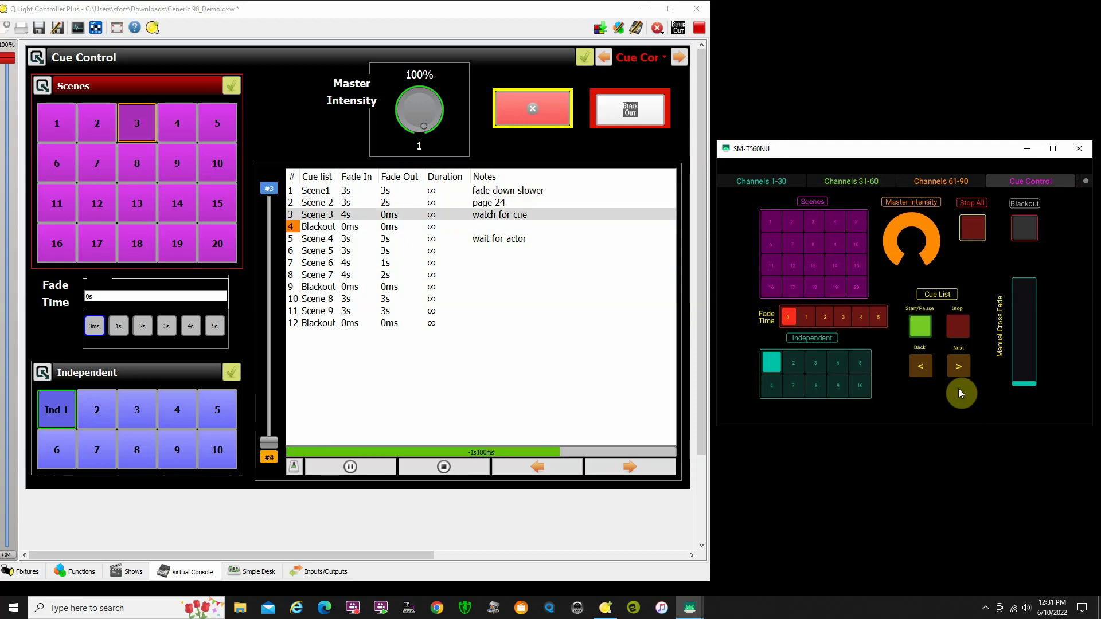
pyautogui.click(958, 388)
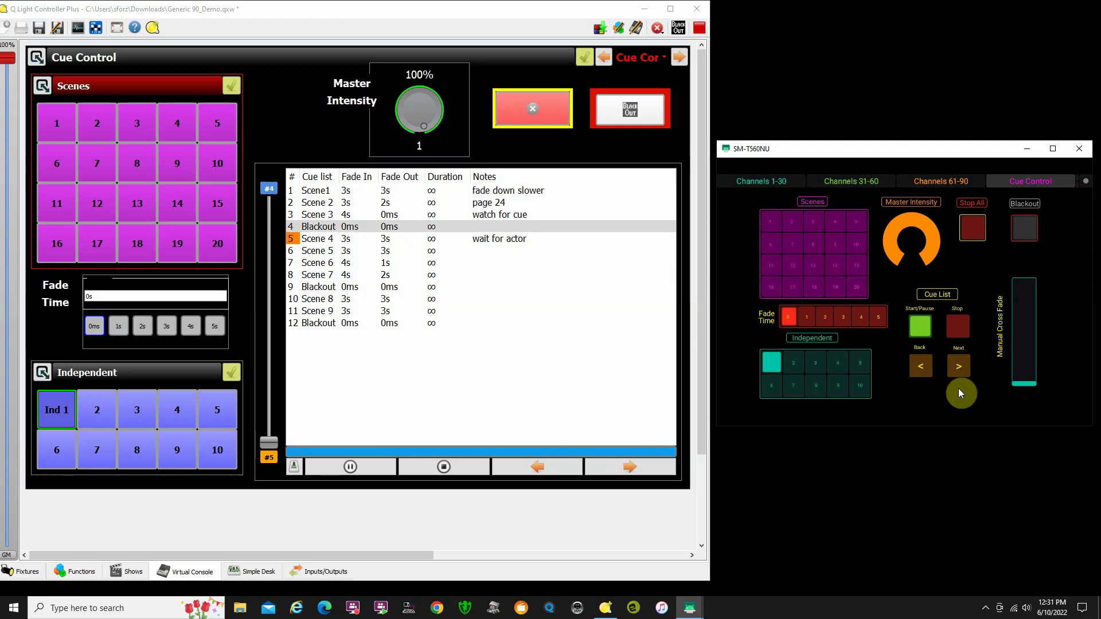
pyautogui.click(958, 388)
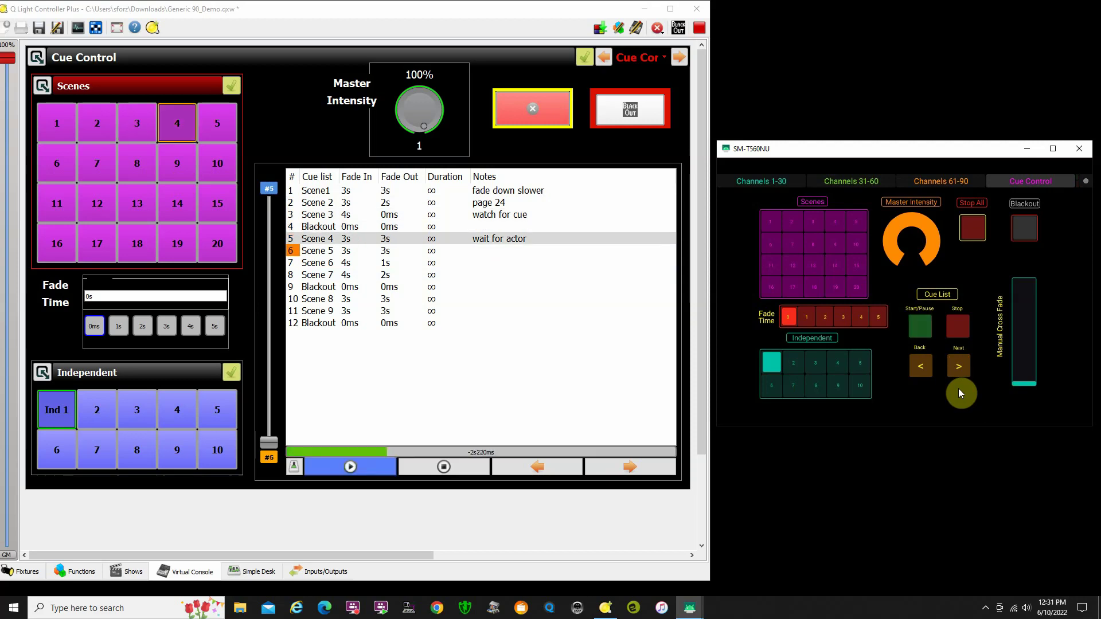